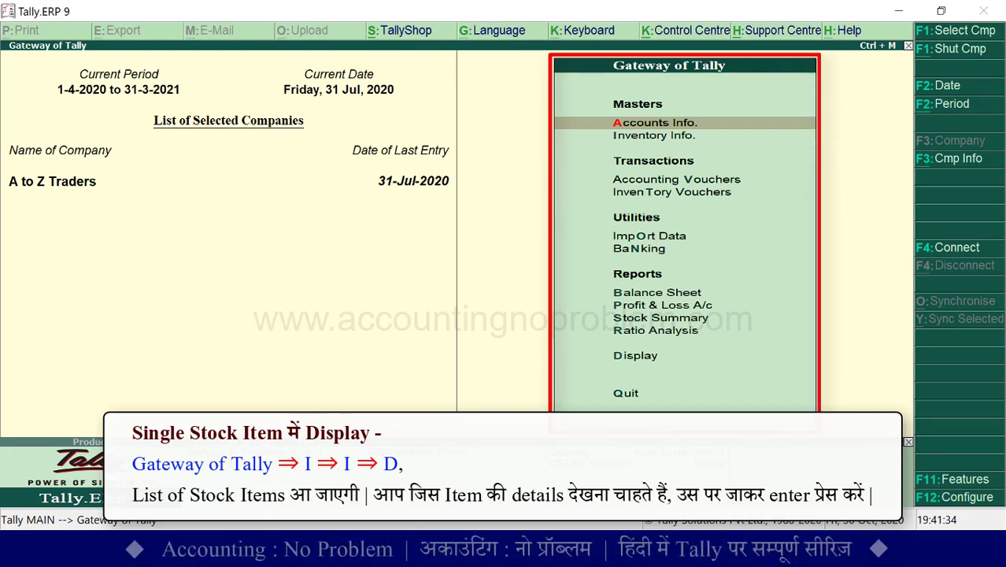
{"action": "key", "text": "i"}
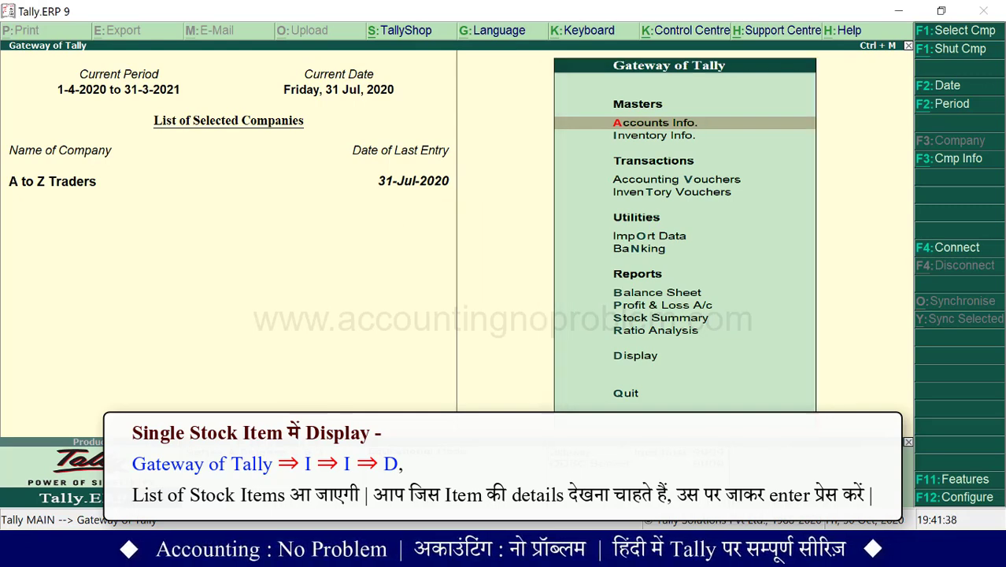
{"action": "key", "text": "i"}
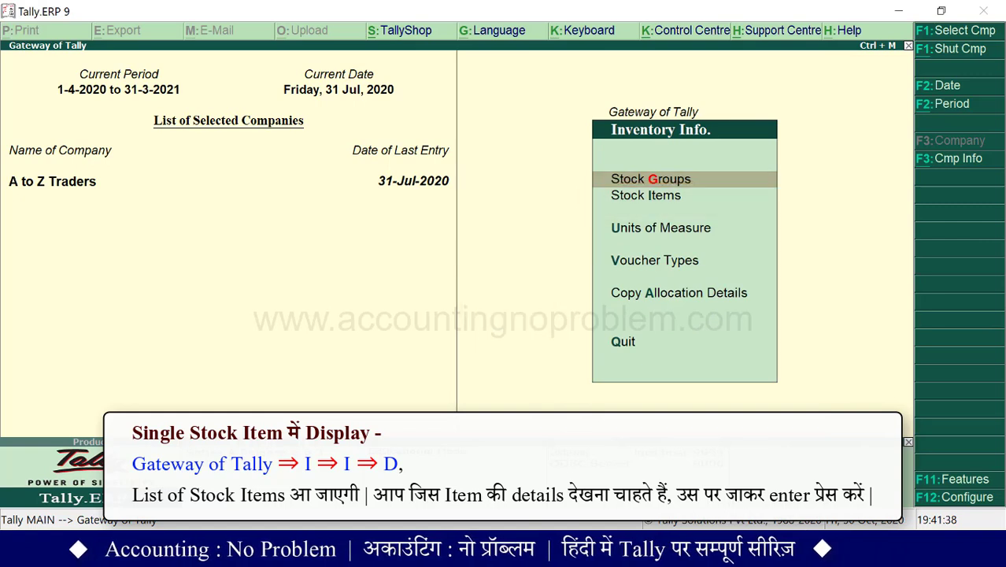
{"action": "key", "text": "d"}
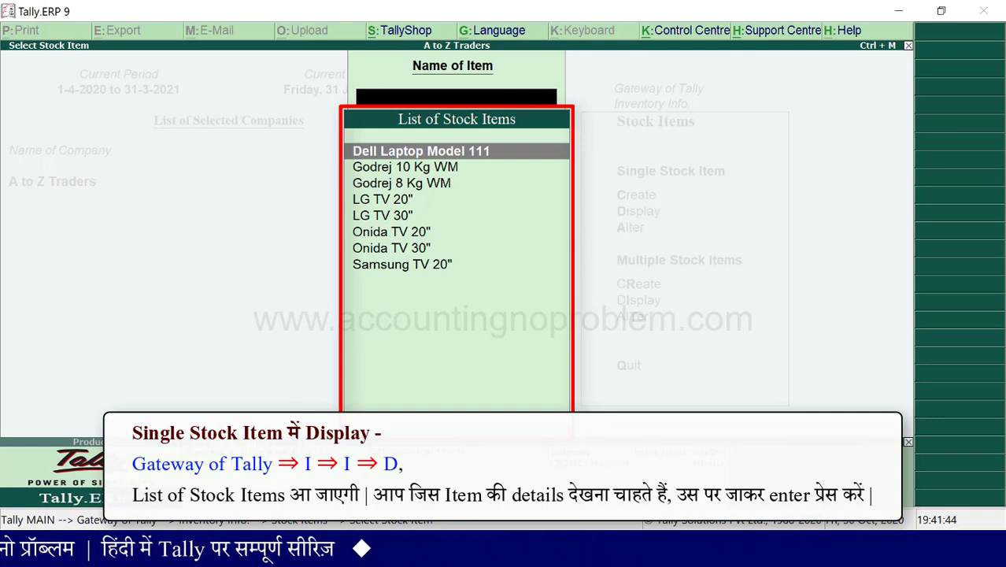
{"action": "key", "text": "Return"}
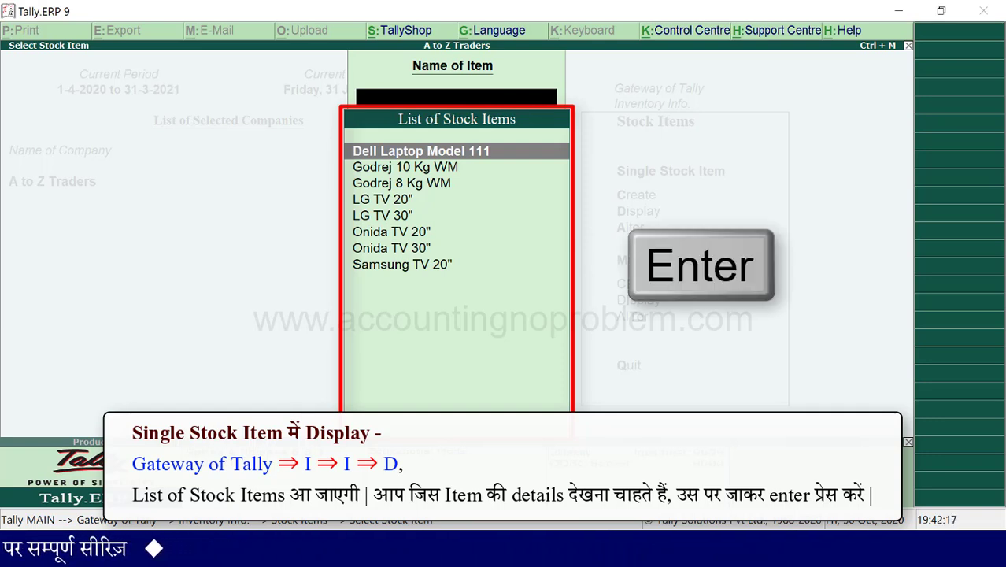
{"action": "key", "text": "Down"}
{"action": "key", "text": "Return"}
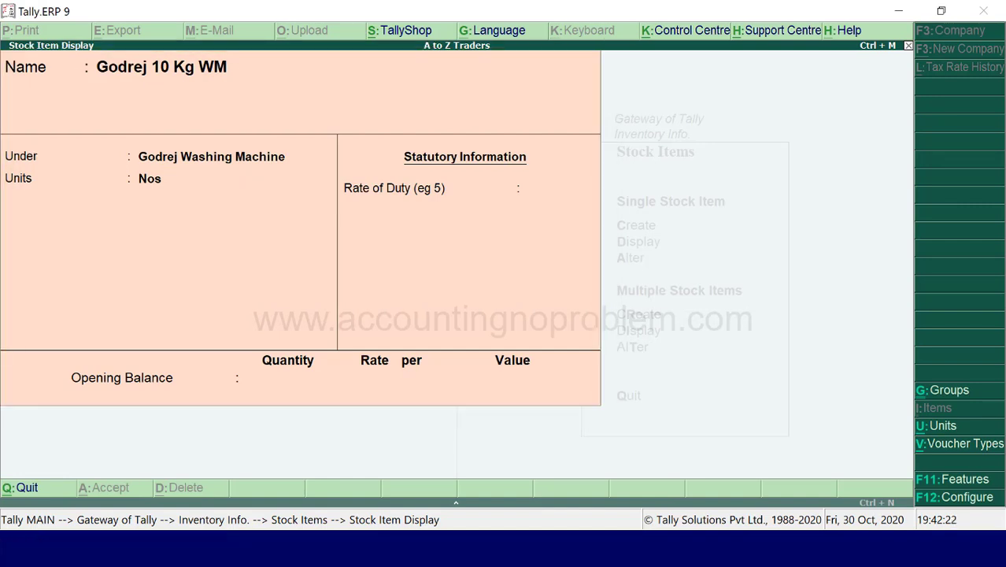
{"action": "key", "text": "Escape"}
{"action": "key", "text": "Escape"}
{"action": "key", "text": "Escape"}
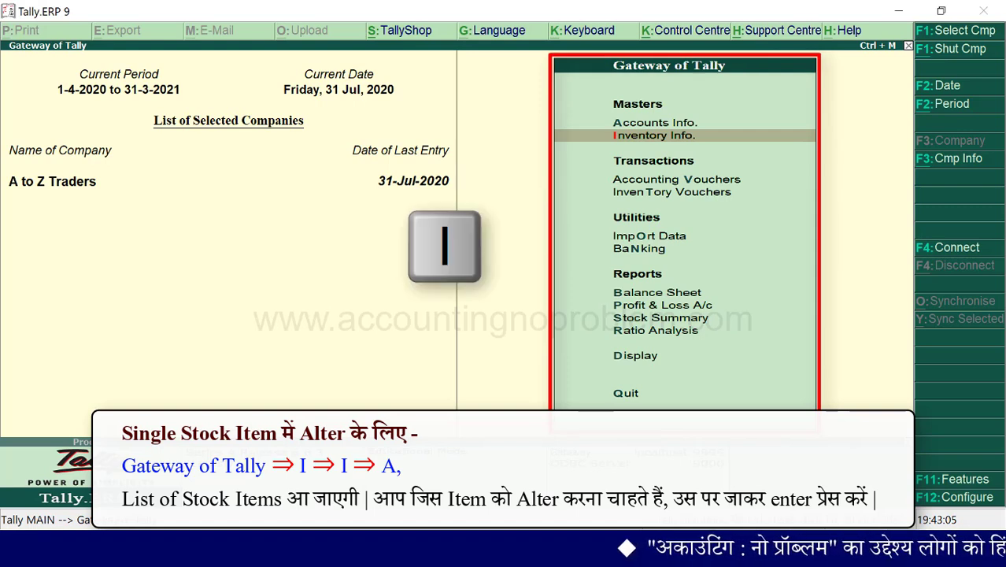
{"action": "key", "text": "i"}
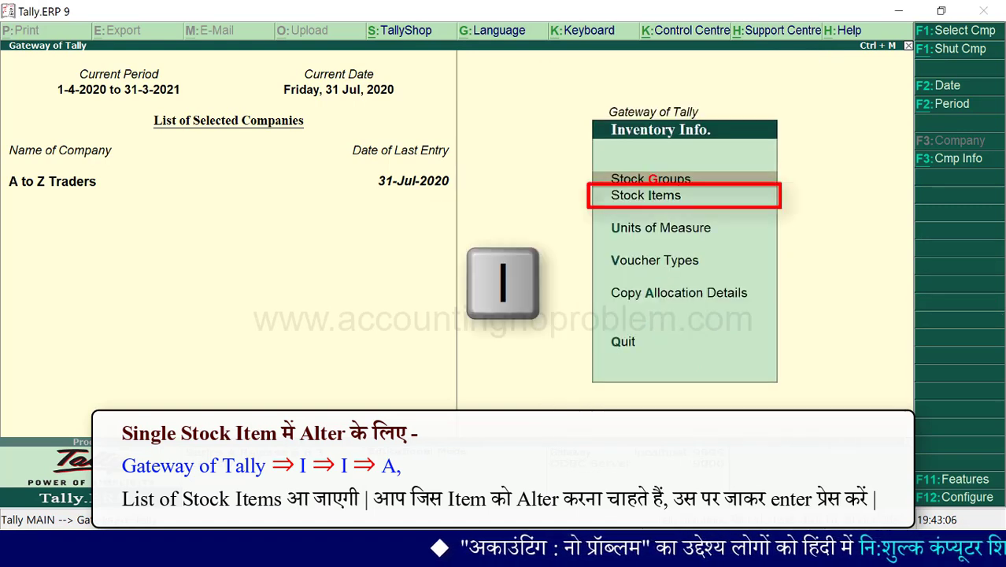
{"action": "key", "text": "i"}
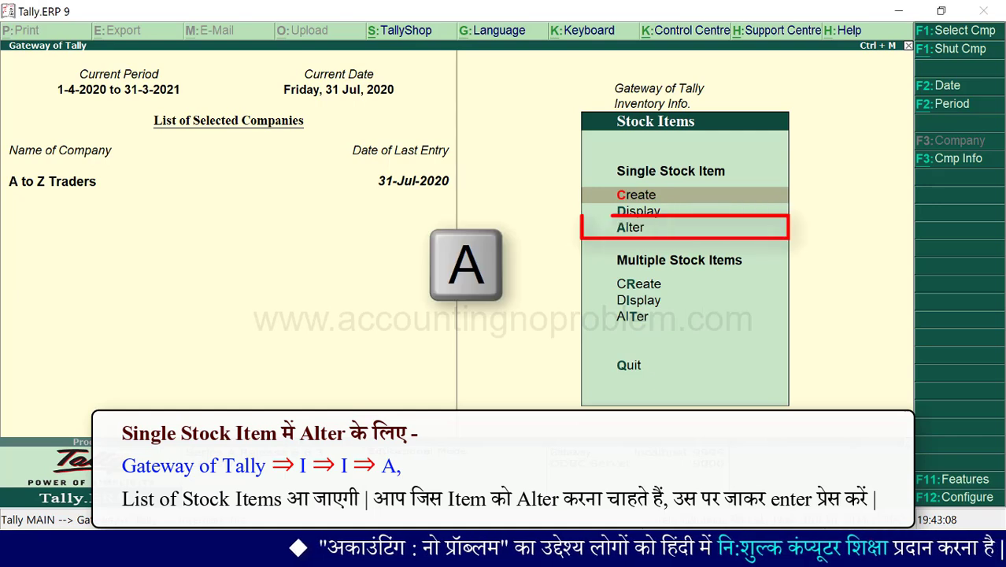
{"action": "key", "text": "a"}
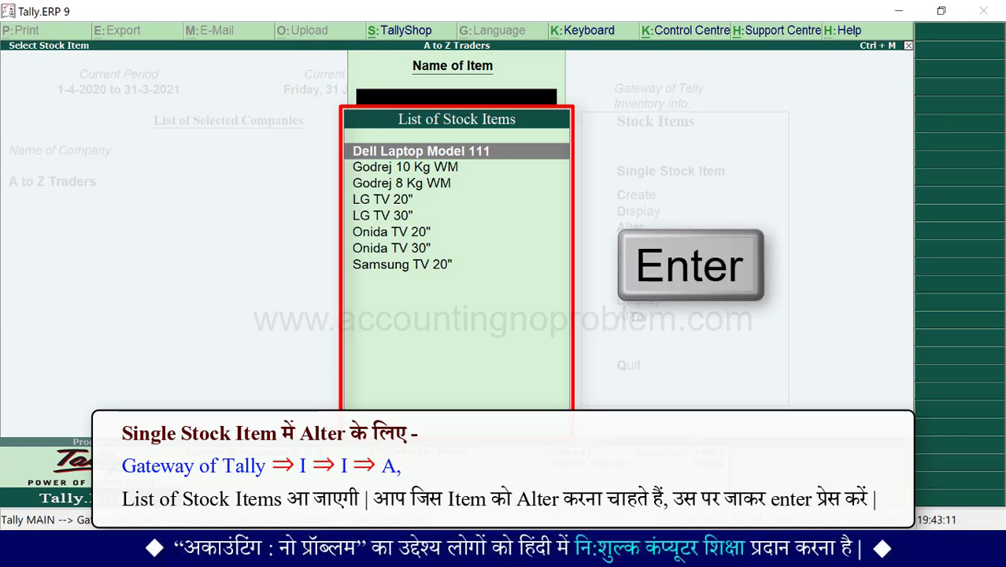
{"action": "key", "text": "Down"}
{"action": "key", "text": "Down"}
{"action": "key", "text": "Down"}
{"action": "key", "text": "Return"}
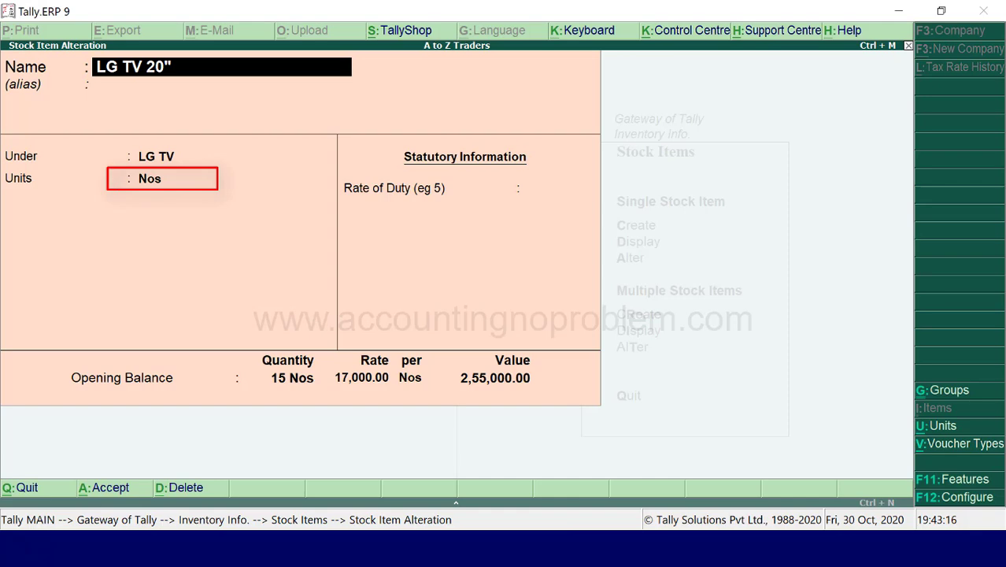
{"action": "key", "text": "Escape"}
{"action": "key", "text": "Escape"}
{"action": "key", "text": "Escape"}
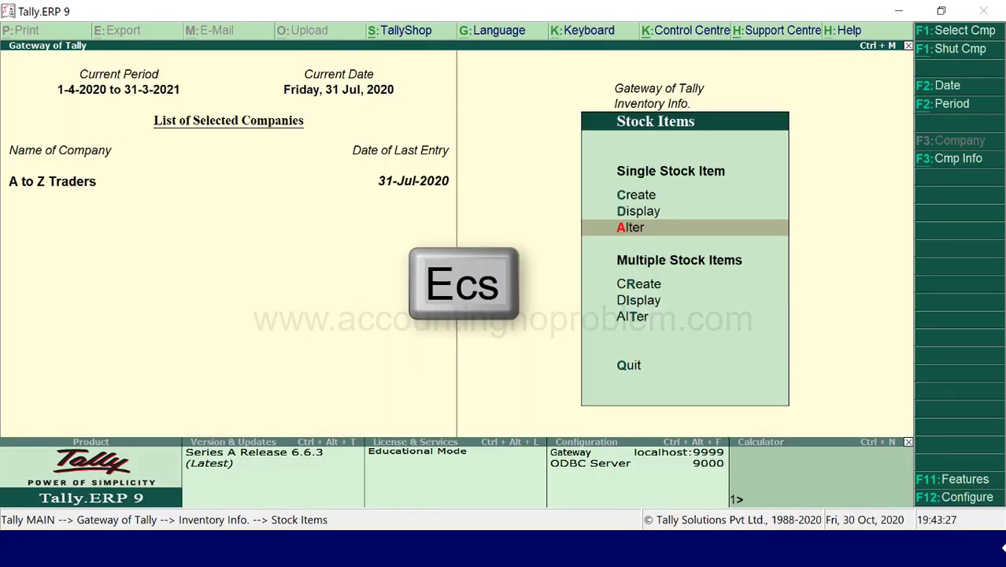
{"action": "key", "text": "Escape"}
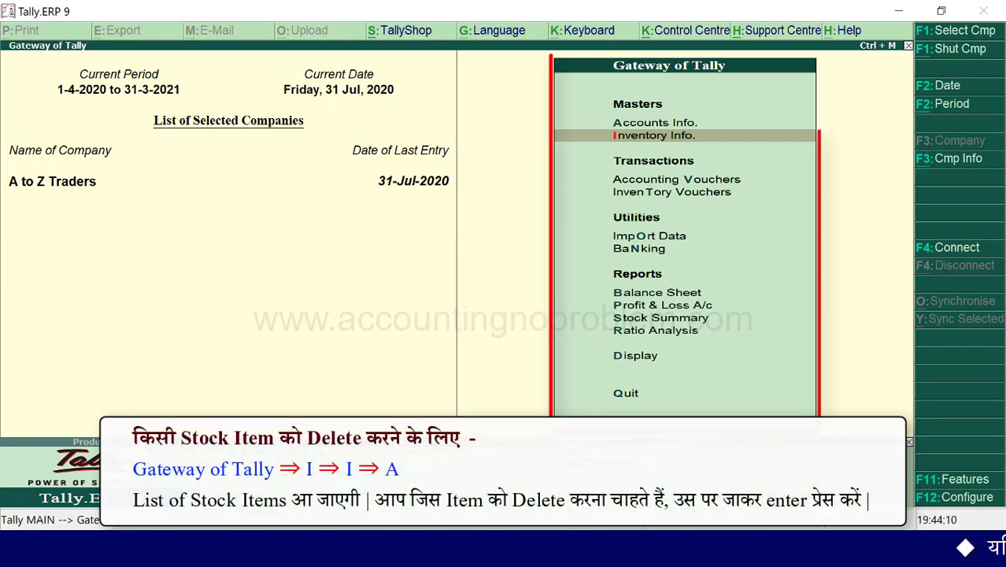
Step: Open Godrej 8 Kg WM in stock item alteration, delete it with Alt+D, and confirm
{"action": "key", "text": "i"}
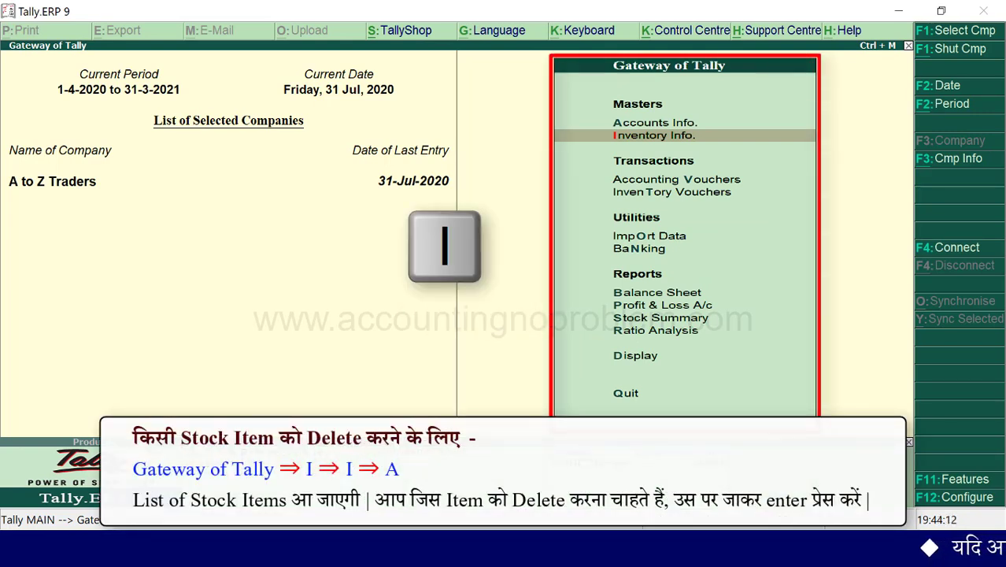
{"action": "key", "text": "i"}
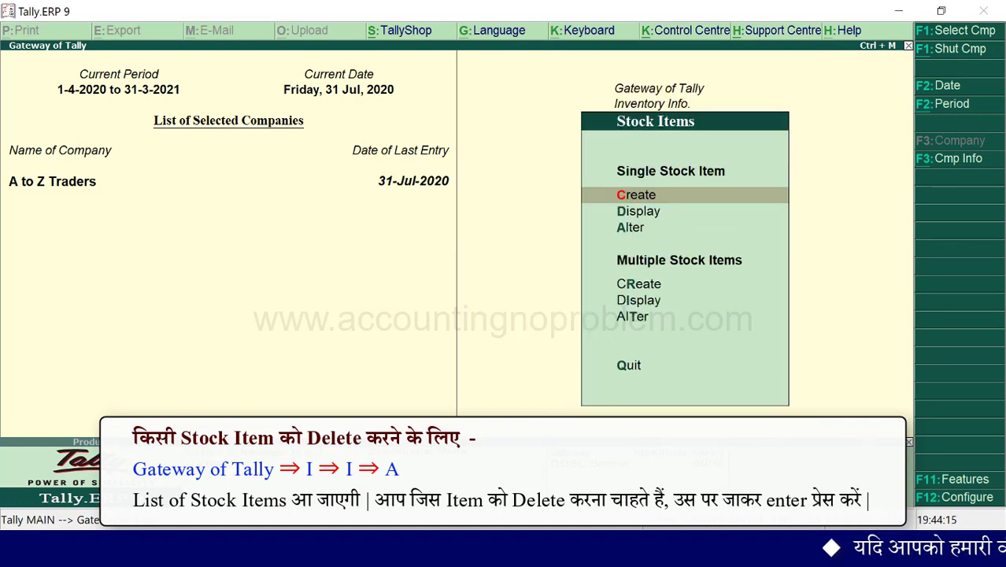
{"action": "key", "text": "a"}
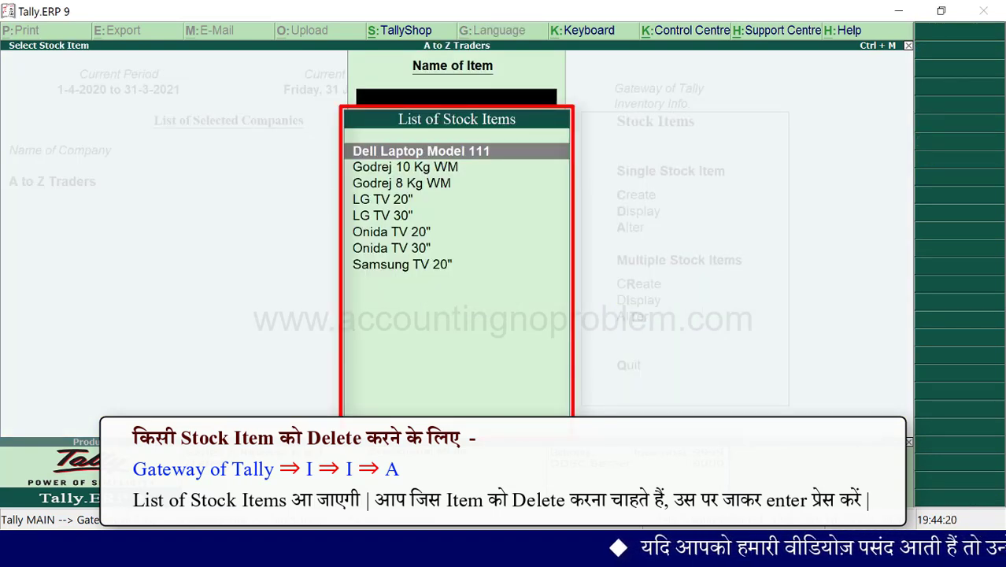
{"action": "key", "text": "Down"}
{"action": "key", "text": "Down"}
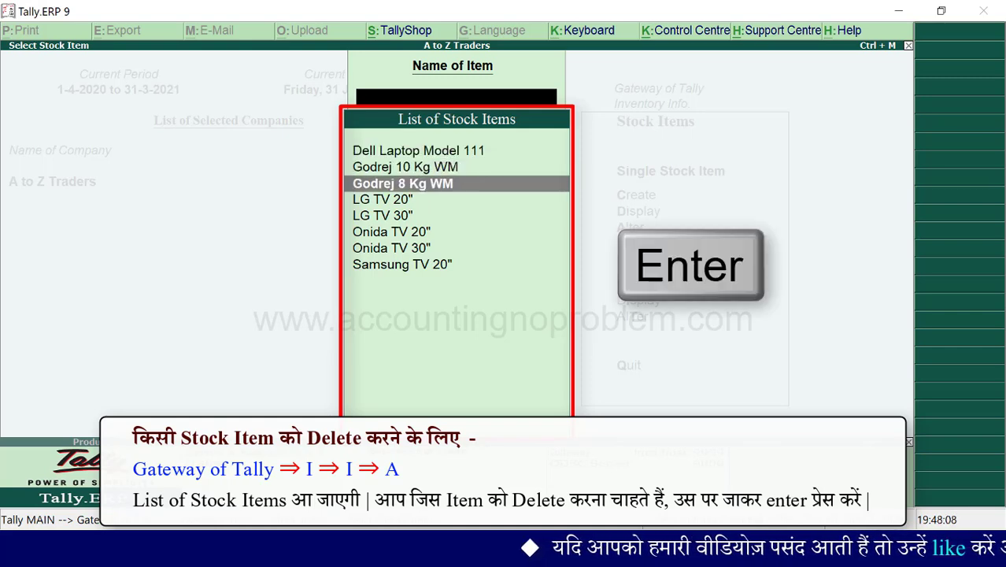
{"action": "key", "text": "Return"}
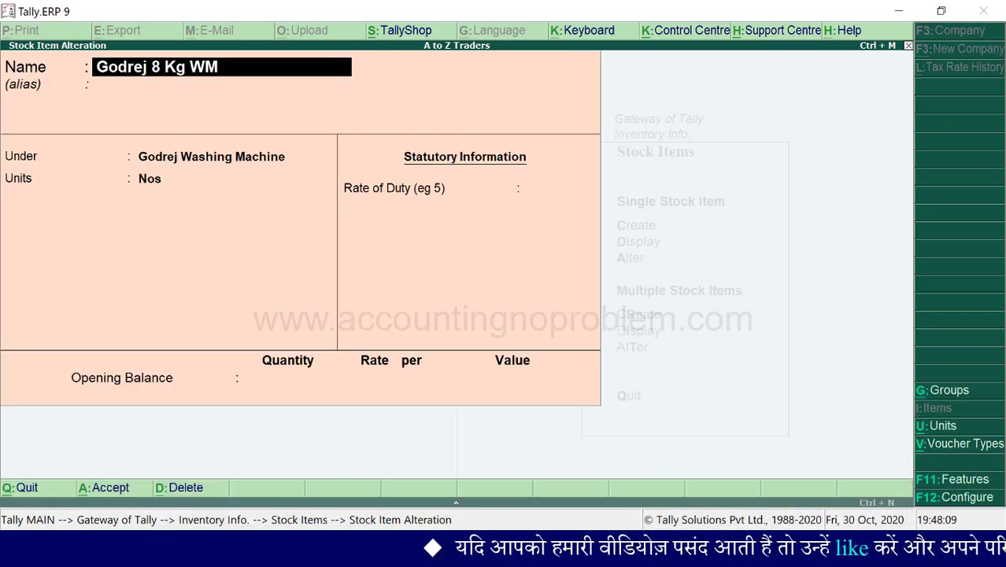
{"action": "key", "text": "alt+d"}
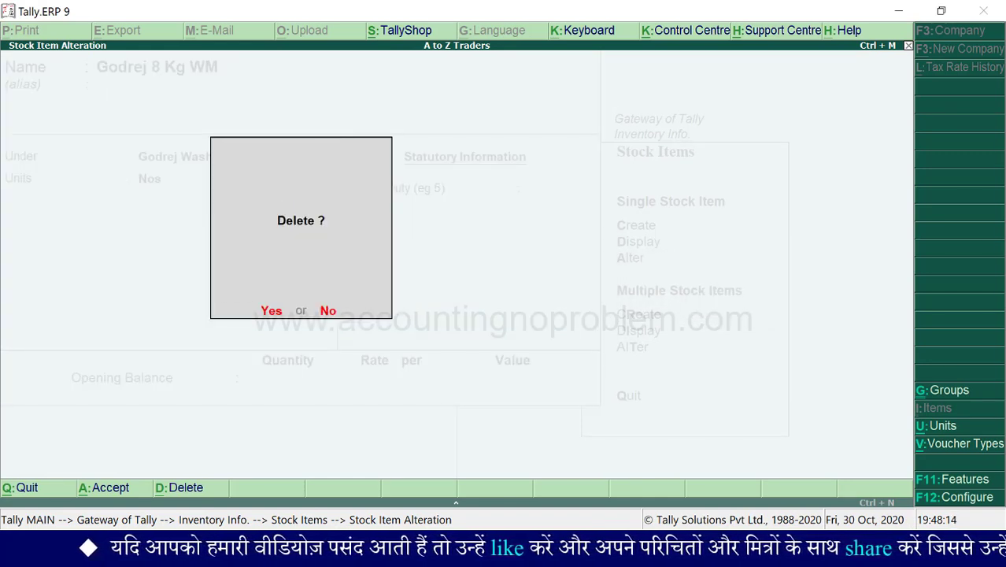
{"action": "key", "text": "y"}
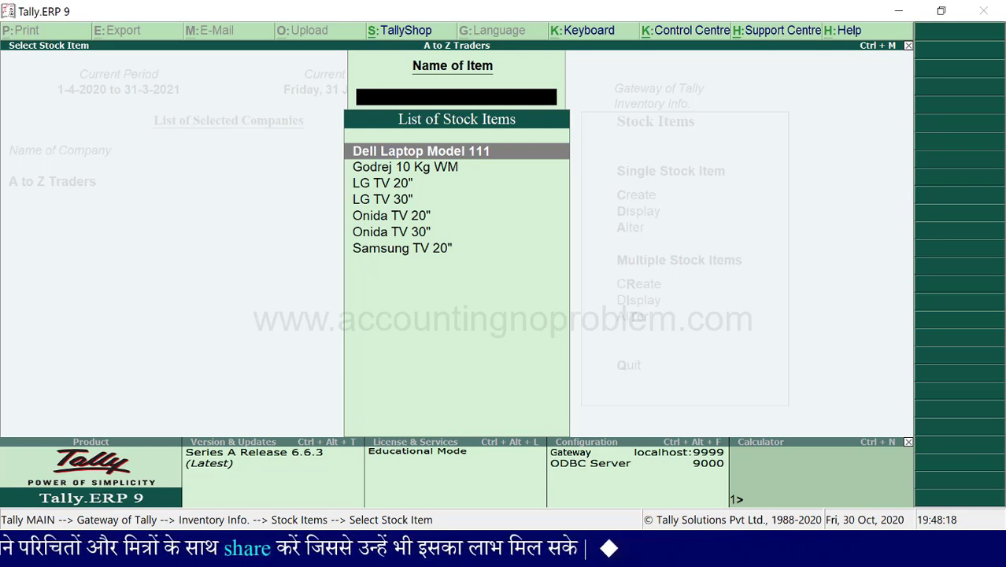
{"action": "key", "text": "Escape"}
{"action": "key", "text": "Escape"}
{"action": "key", "text": "Escape"}
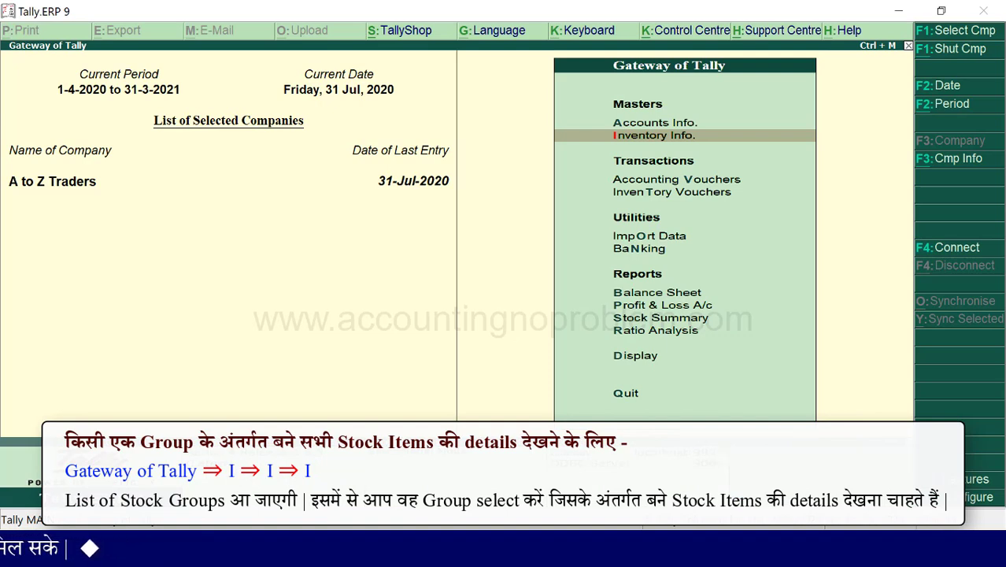
{"action": "key", "text": "i"}
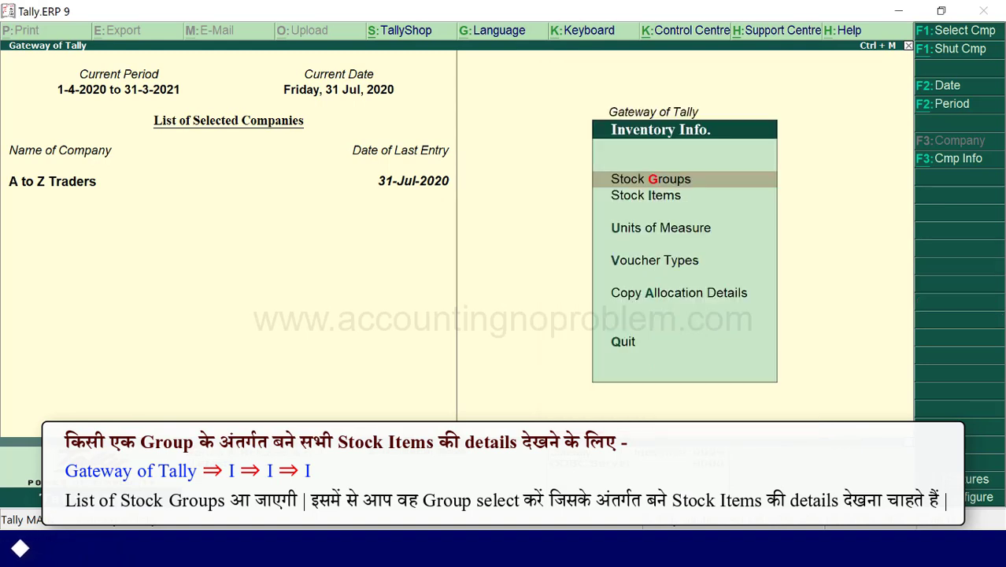
{"action": "key", "text": "i"}
{"action": "key", "text": "i"}
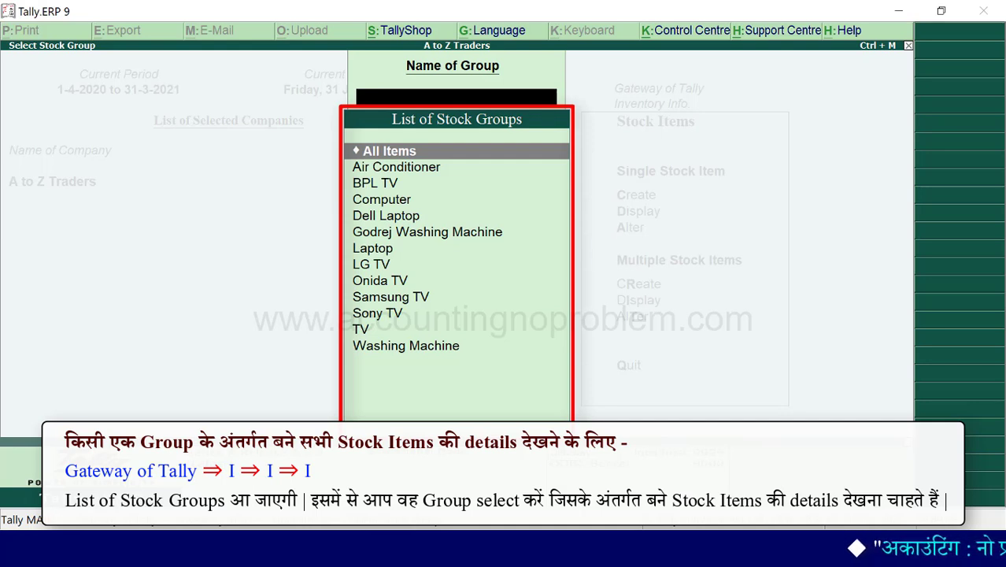
{"action": "key", "text": "Down"}
{"action": "key", "text": "Down"}
{"action": "key", "text": "Down"}
{"action": "key", "text": "Down"}
{"action": "key", "text": "Down"}
{"action": "key", "text": "Down"}
{"action": "key", "text": "Down"}
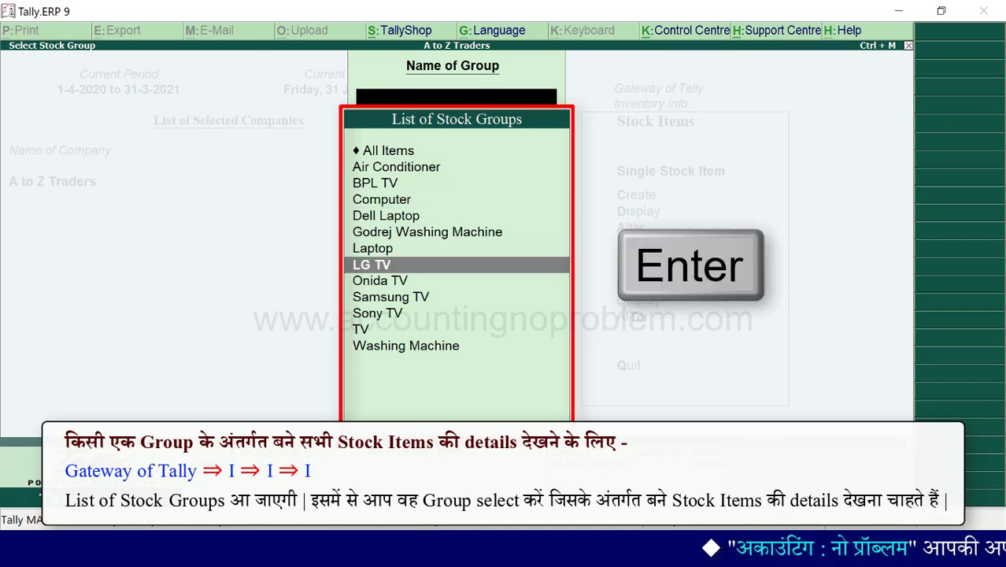
{"action": "key", "text": "Return"}
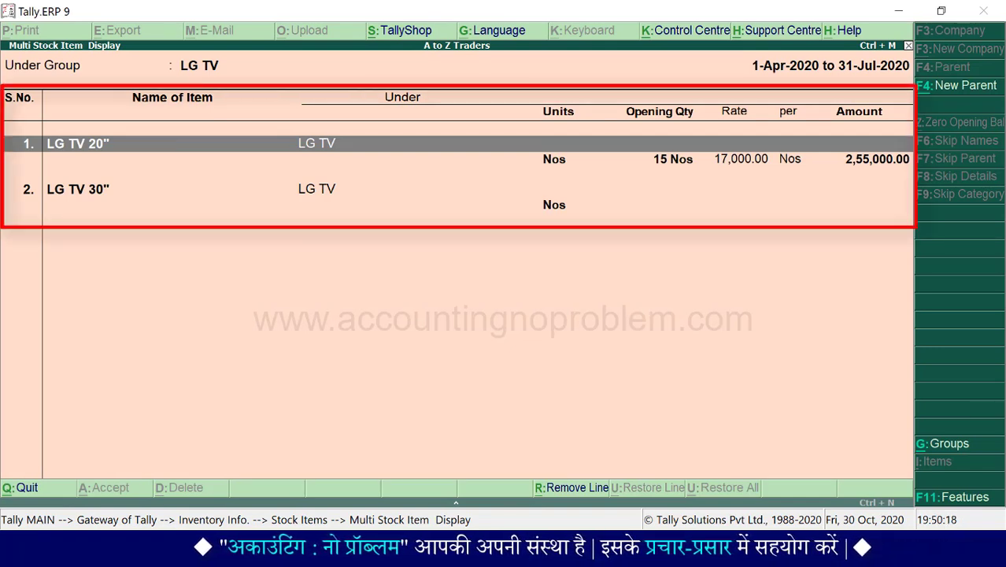
{"action": "key", "text": "Escape"}
{"action": "key", "text": "Escape"}
{"action": "key", "text": "Escape"}
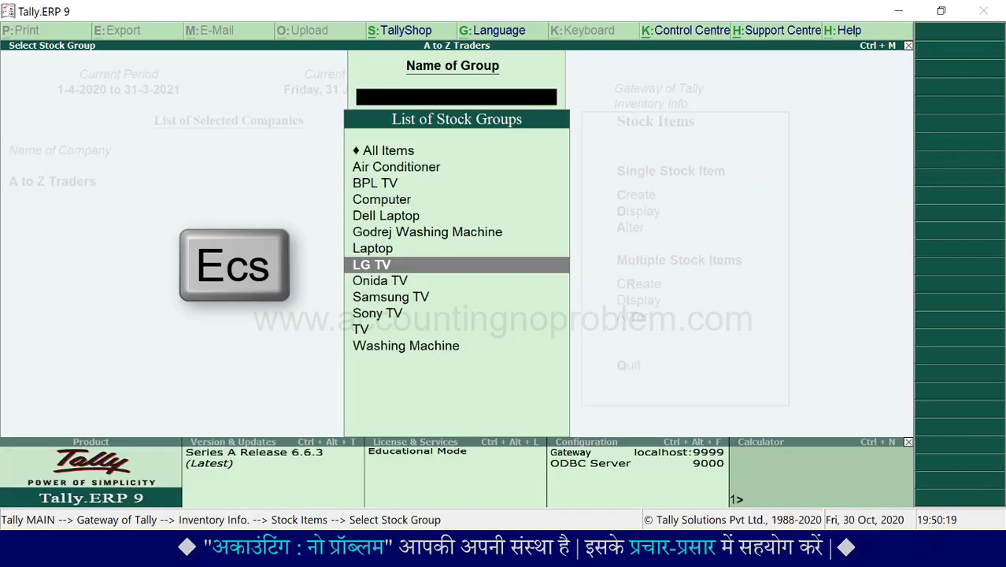
{"action": "key", "text": "Escape"}
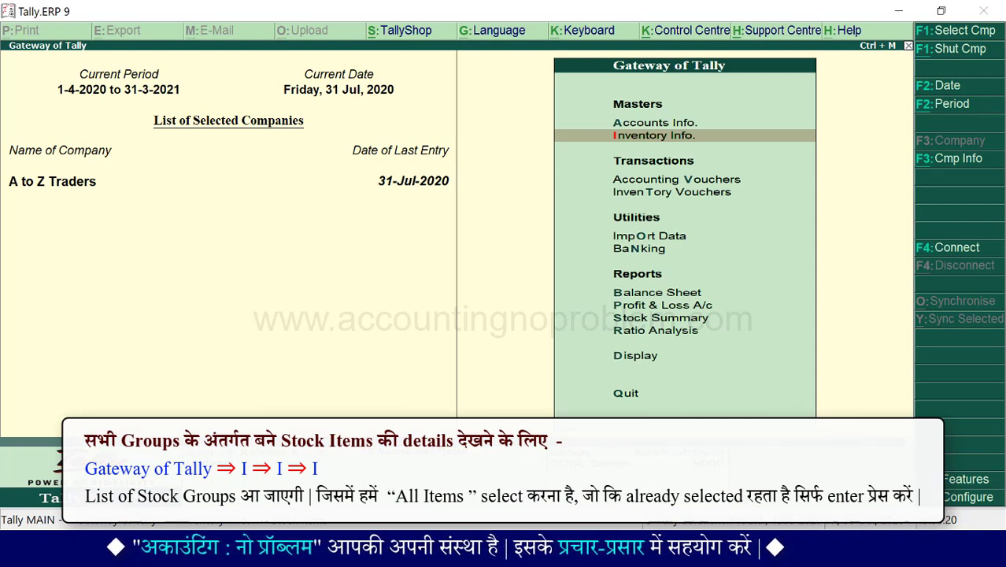
{"action": "key", "text": "i"}
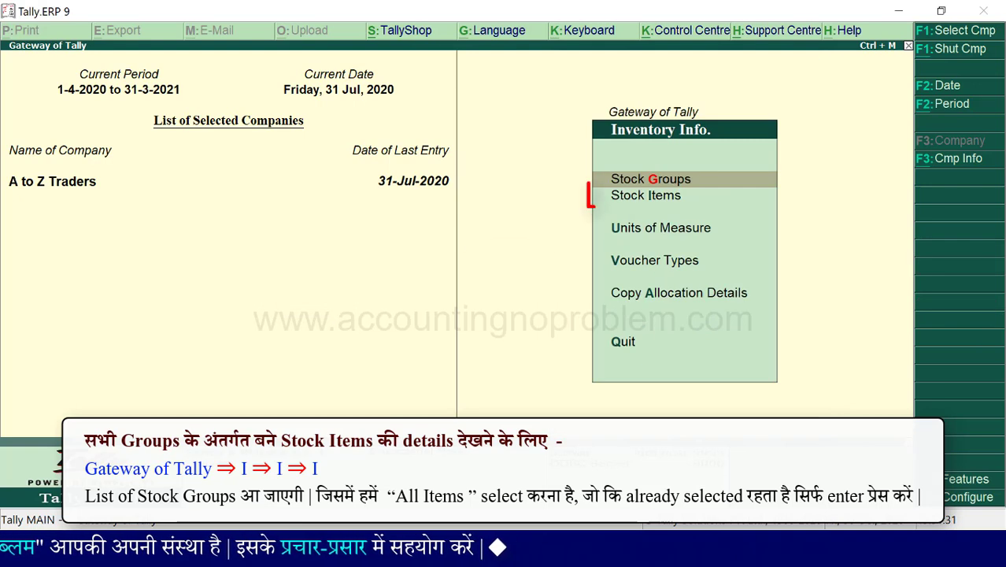
{"action": "key", "text": "i"}
{"action": "key", "text": "i"}
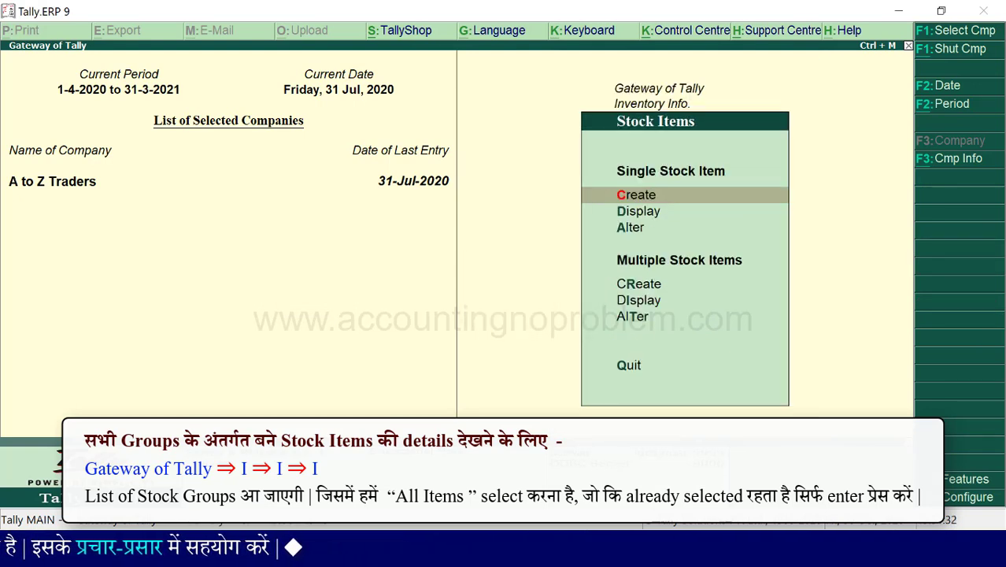
{"action": "key", "text": "i"}
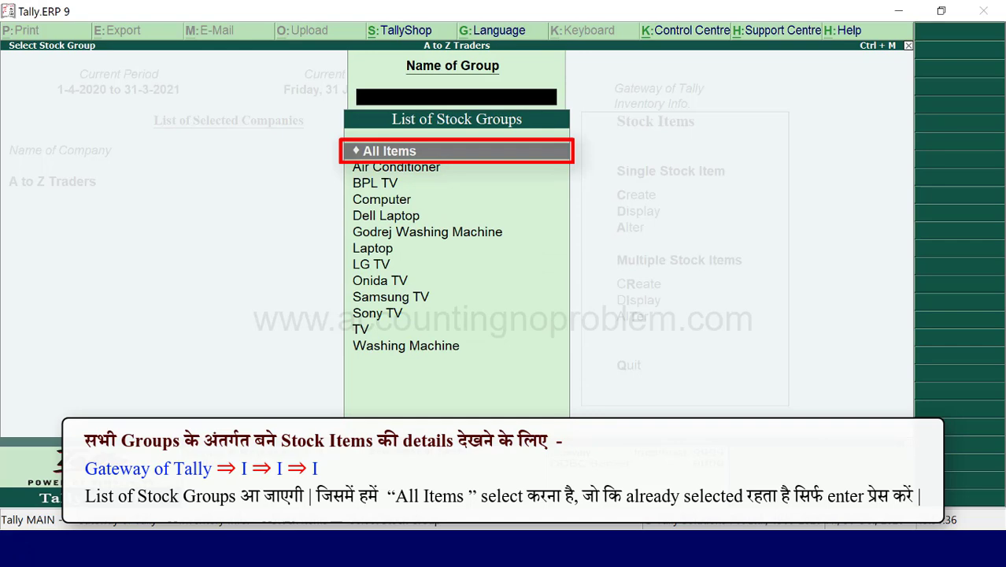
{"action": "key", "text": "Return"}
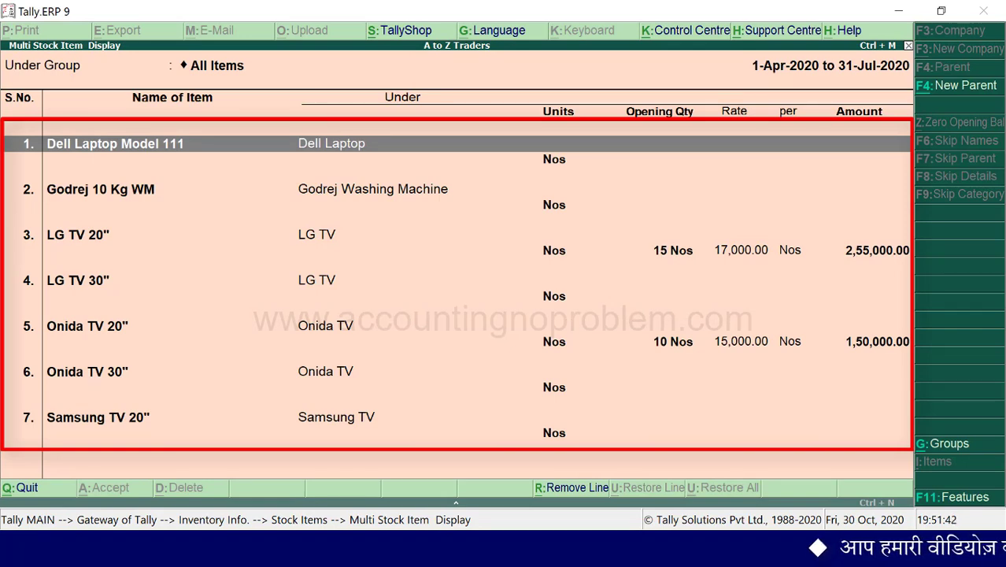
{"action": "key", "text": "Escape"}
{"action": "key", "text": "Escape"}
{"action": "key", "text": "Escape"}
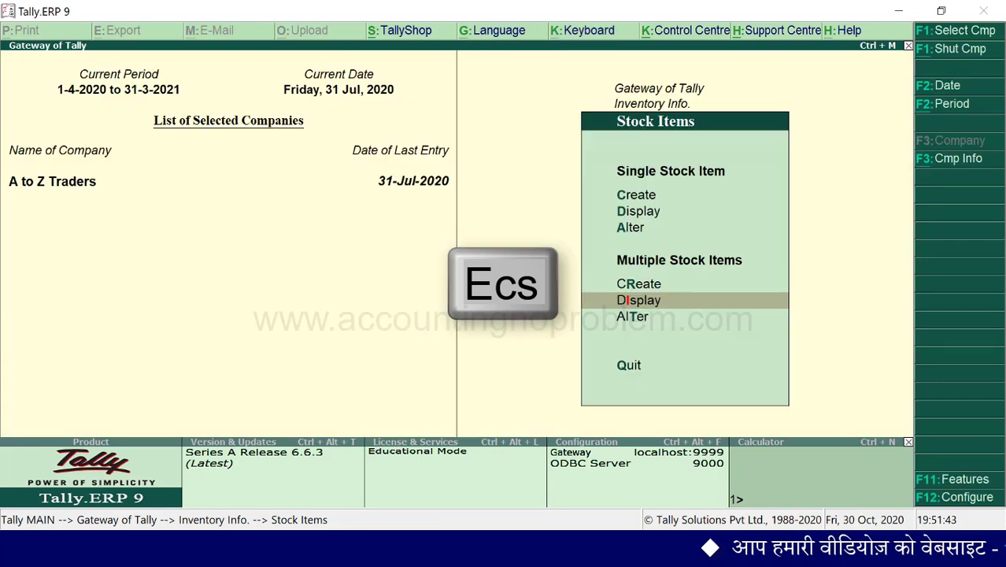
{"action": "key", "text": "Escape"}
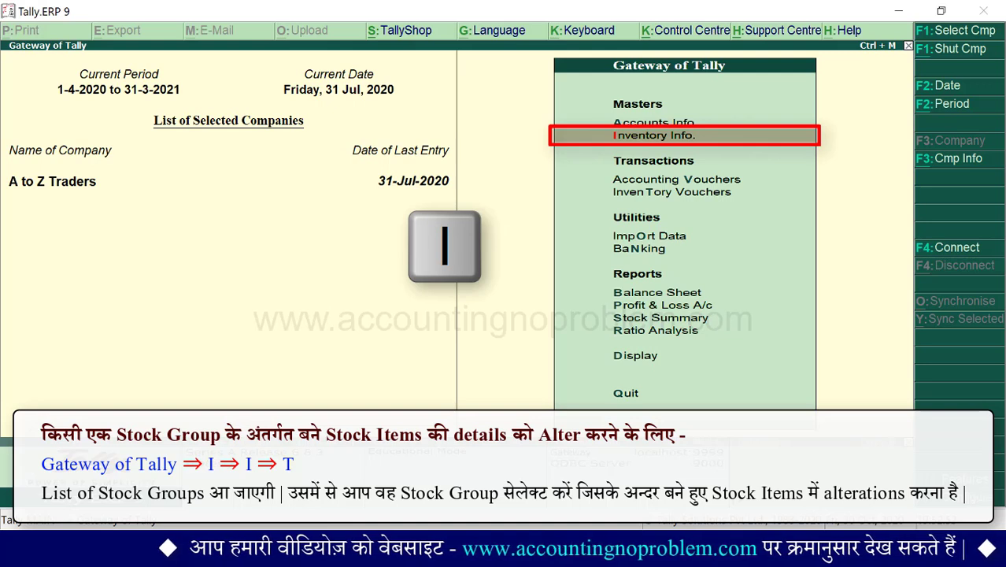
{"action": "key", "text": "i"}
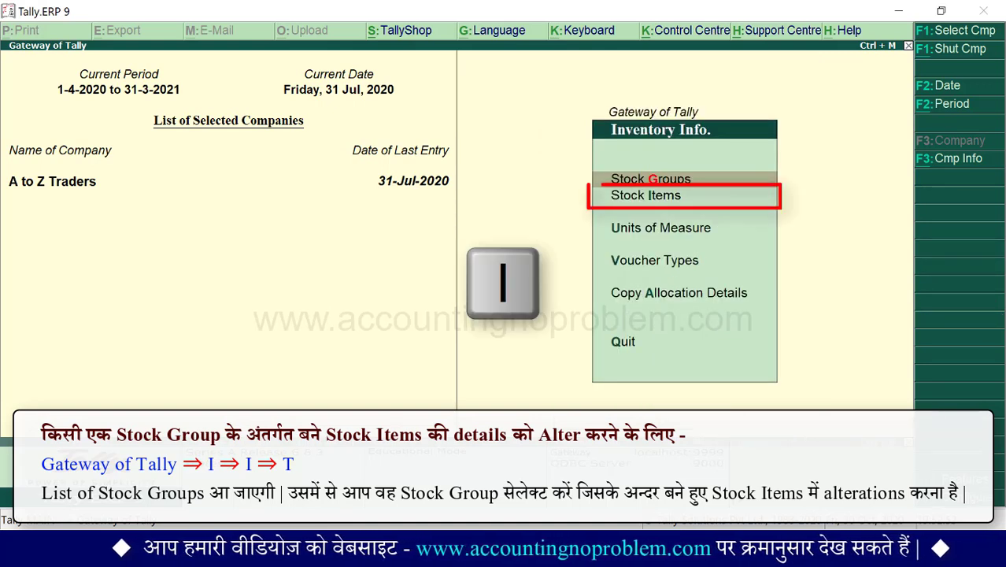
{"action": "key", "text": "i"}
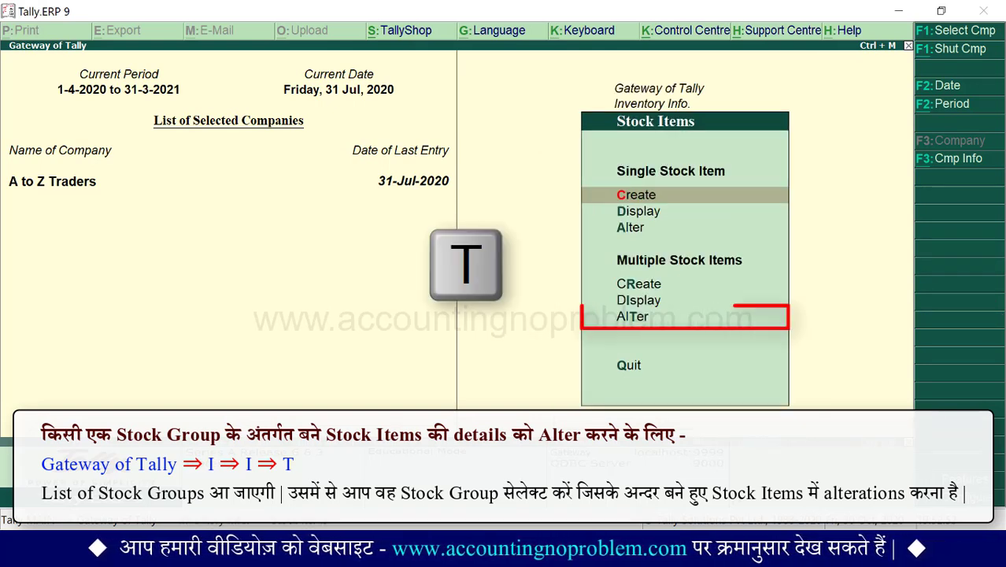
{"action": "key", "text": "t"}
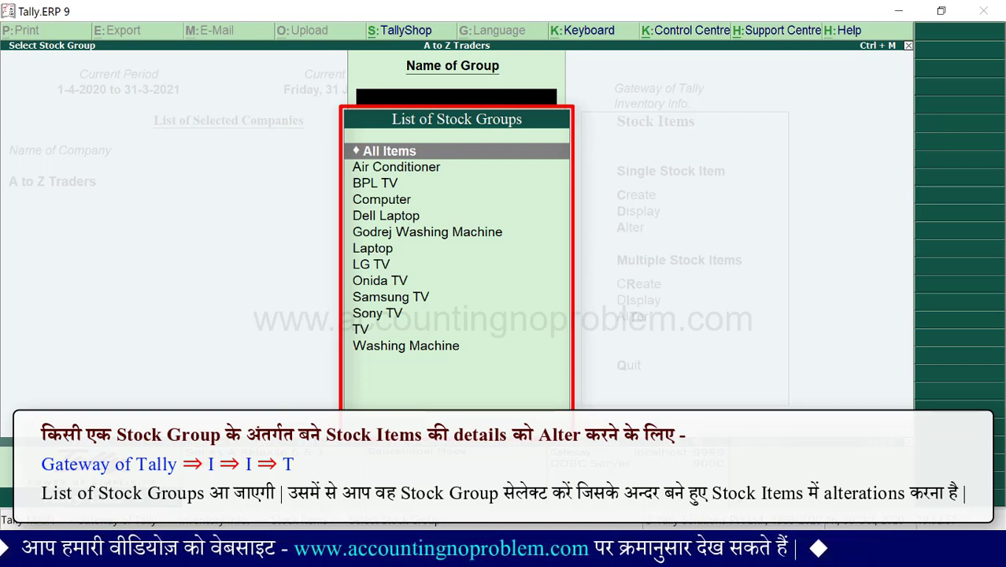
{"action": "key", "text": "Down"}
{"action": "key", "text": "Down"}
{"action": "key", "text": "Down"}
{"action": "key", "text": "Down"}
{"action": "key", "text": "Down"}
{"action": "key", "text": "Down"}
{"action": "key", "text": "Down"}
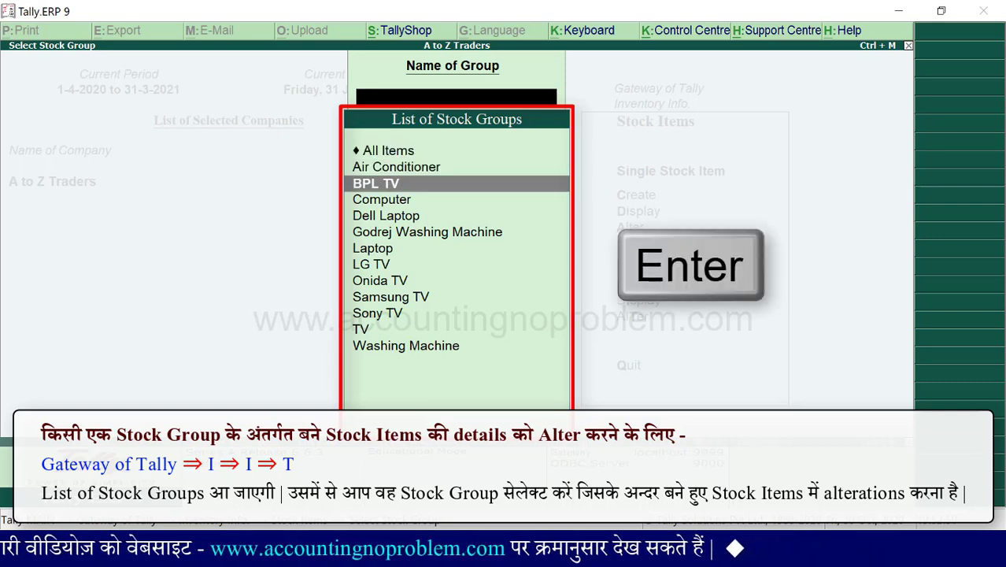
{"action": "key", "text": "Return"}
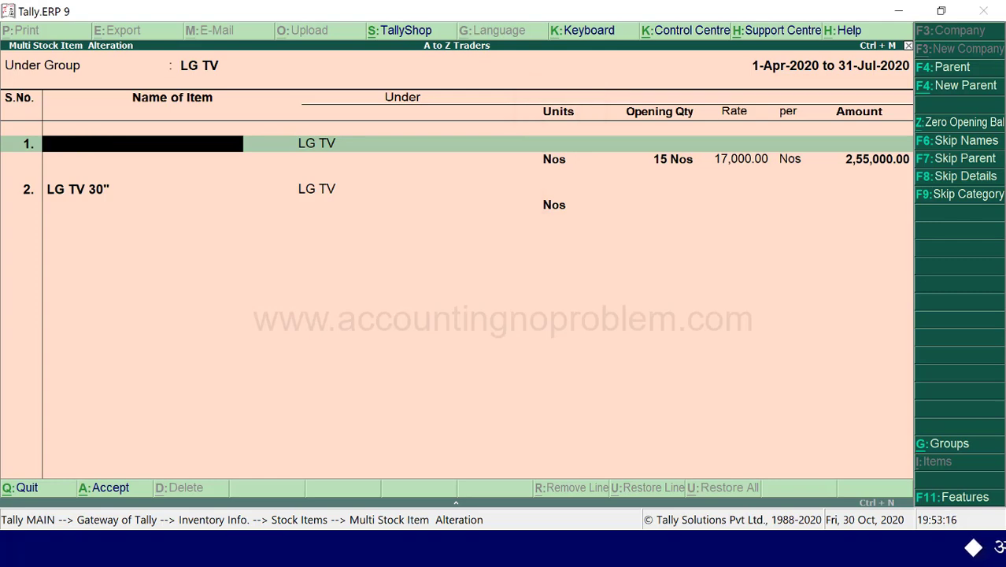
{"action": "key", "text": "Escape"}
{"action": "key", "text": "Escape"}
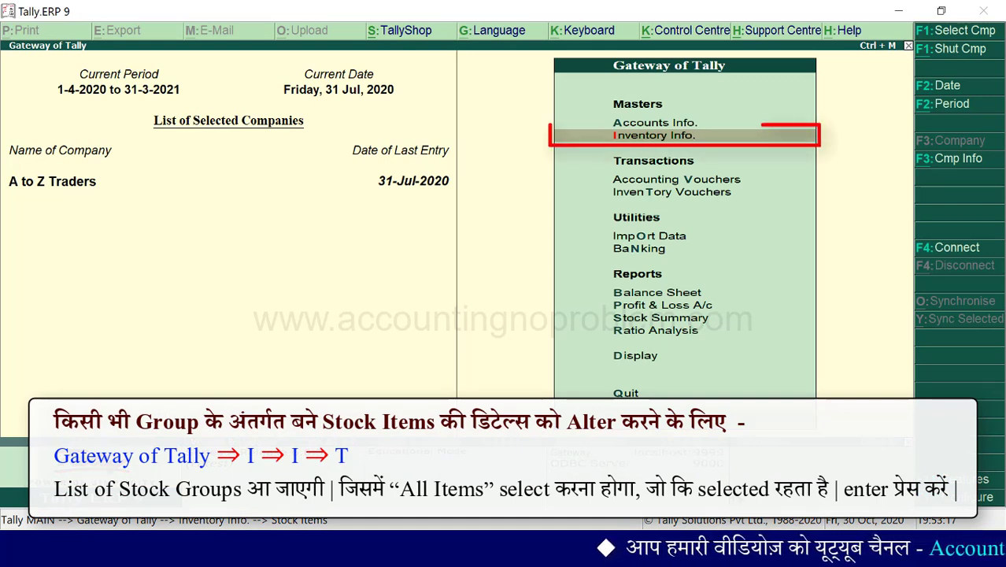
Step: Open Multi Stock Item Alteration for All Items, review the seven listed items, then close it
{"action": "key", "text": "i"}
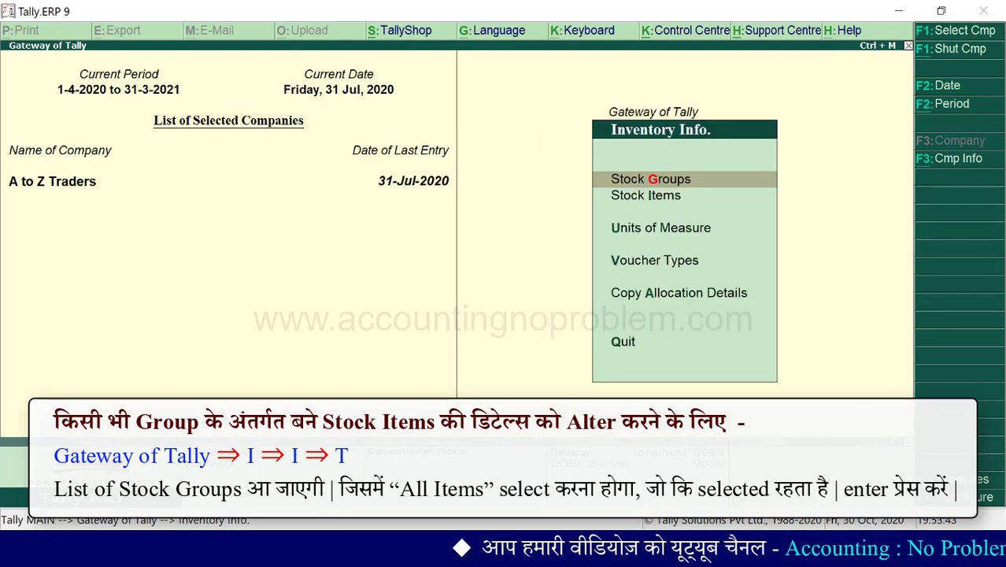
{"action": "key", "text": "i"}
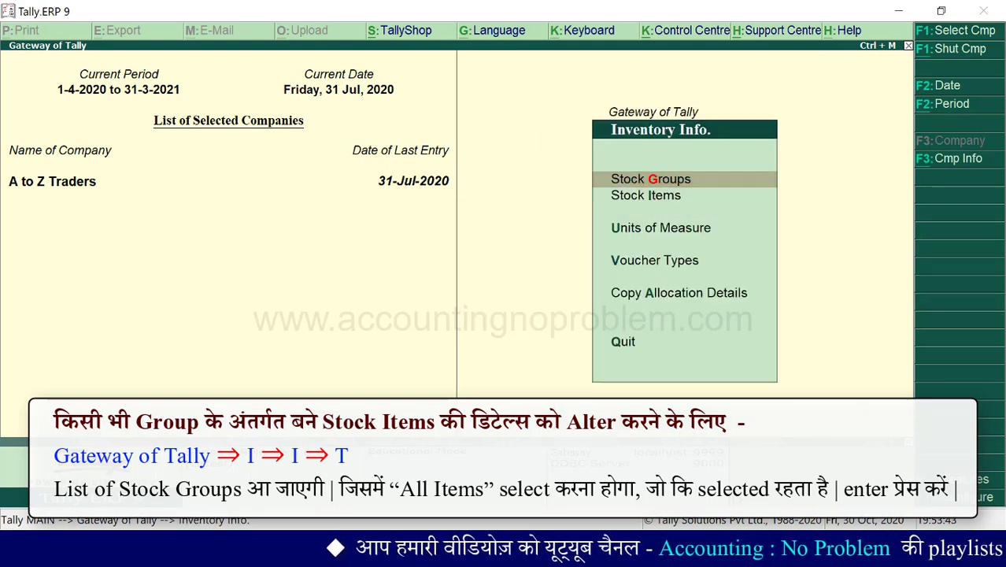
{"action": "key", "text": "t"}
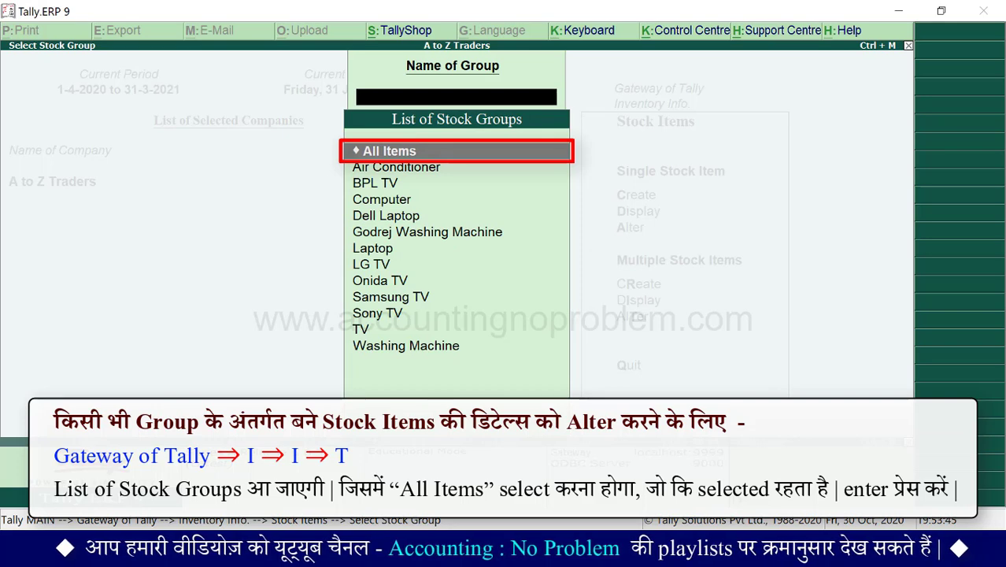
{"action": "key", "text": "Return"}
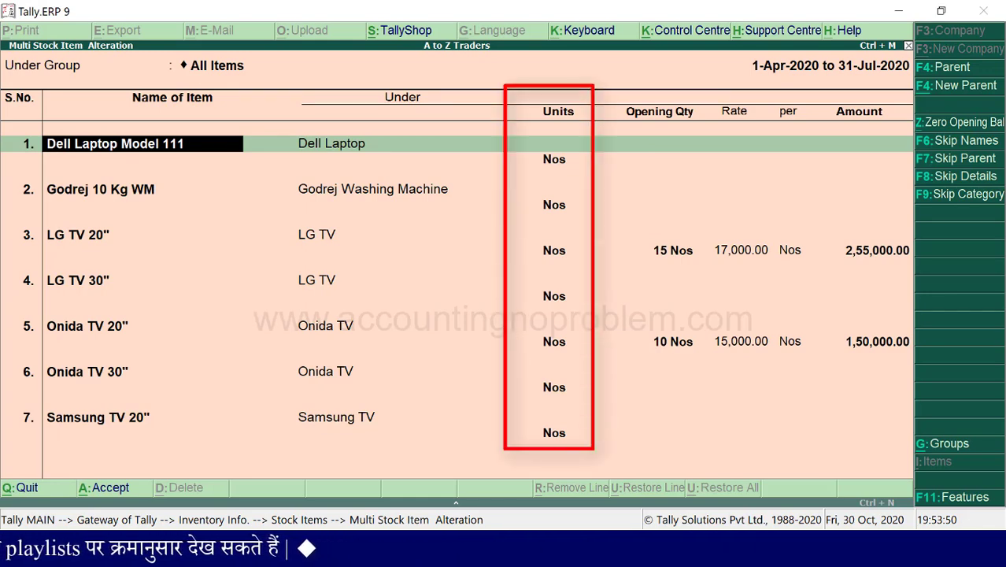
{"action": "key", "text": "Escape"}
{"action": "key", "text": "Escape"}
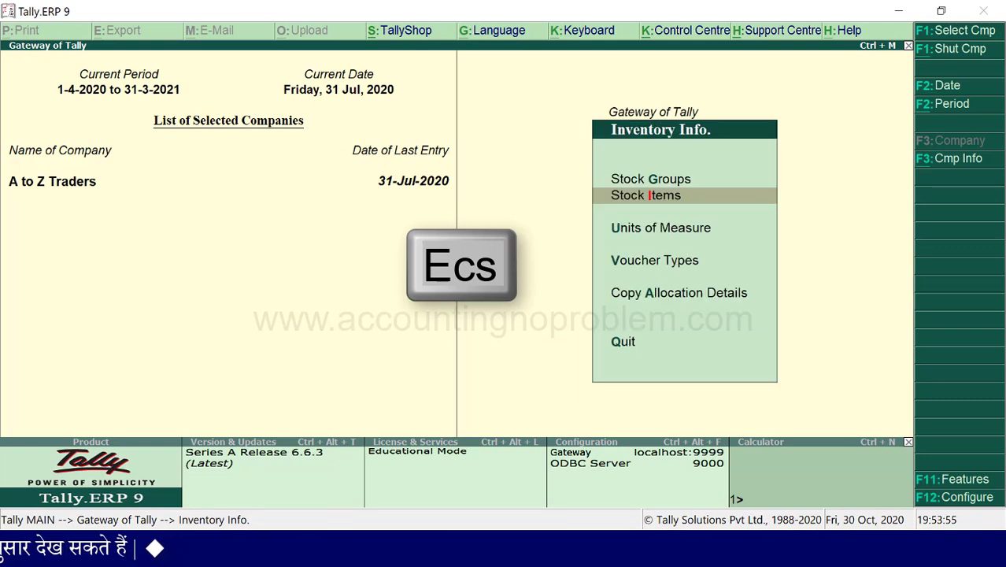